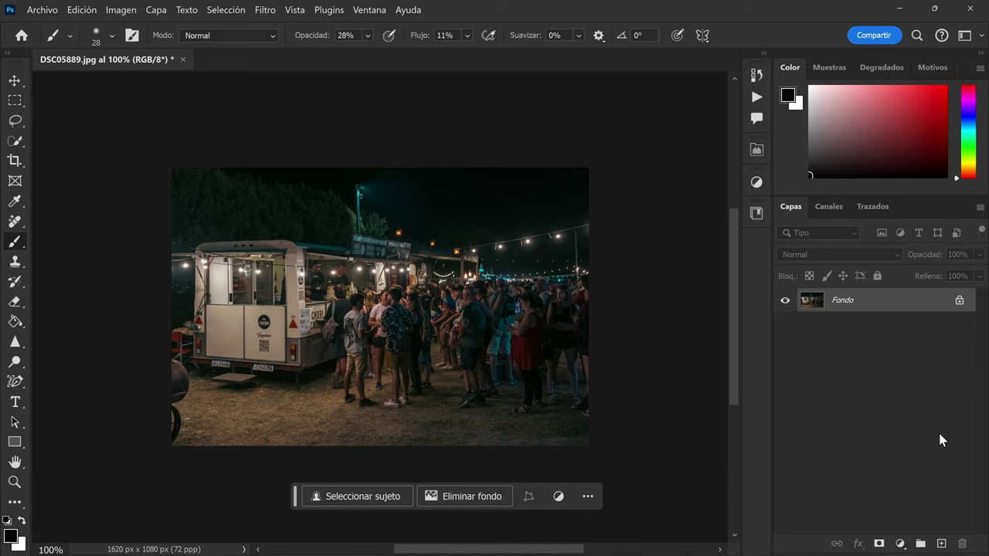
Duplicate the background and add Black & White: greens -17, yellows 94, reds 15, cyans 90.
{"action": "key", "text": "ctrl+j"}
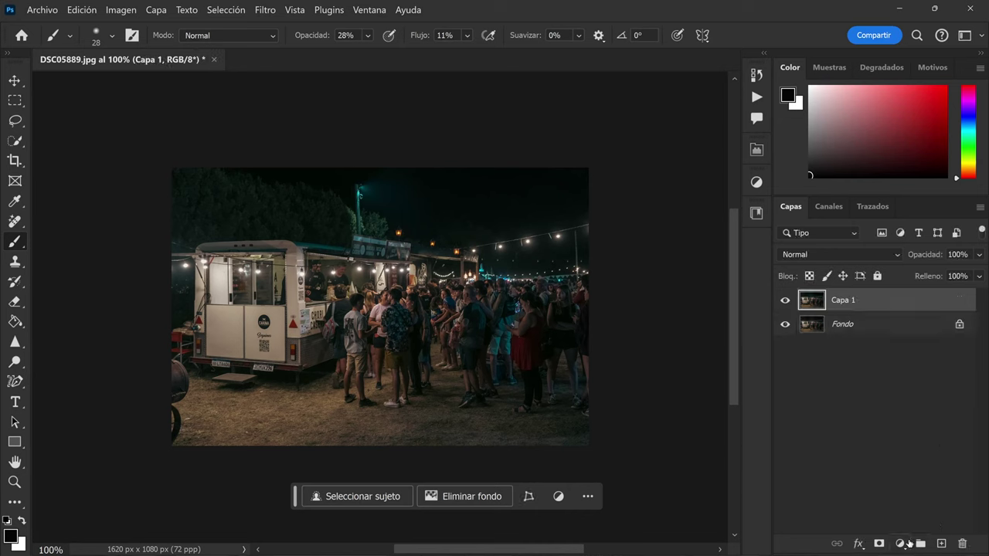
{"action": "left_click", "coordinate": [902, 543]}
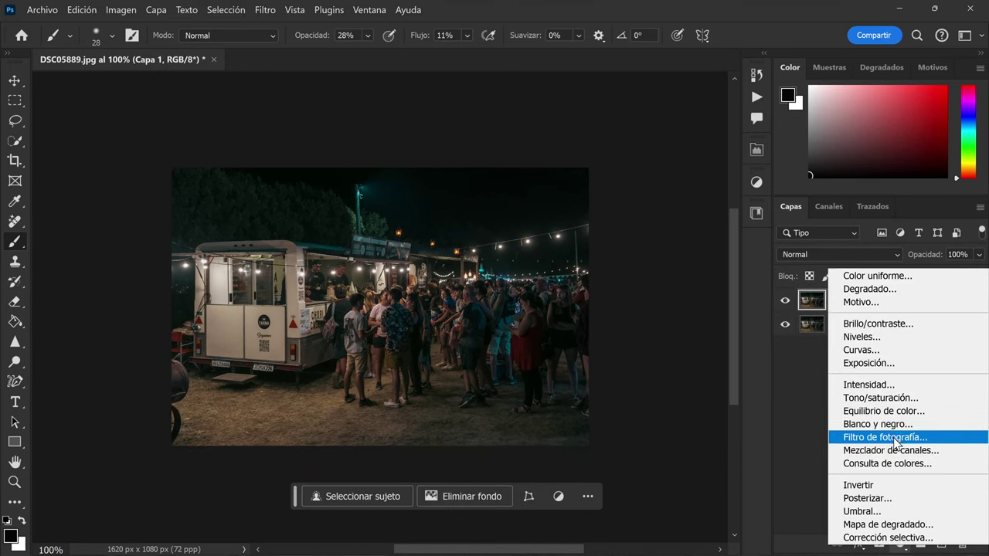
{"action": "left_click", "coordinate": [878, 424]}
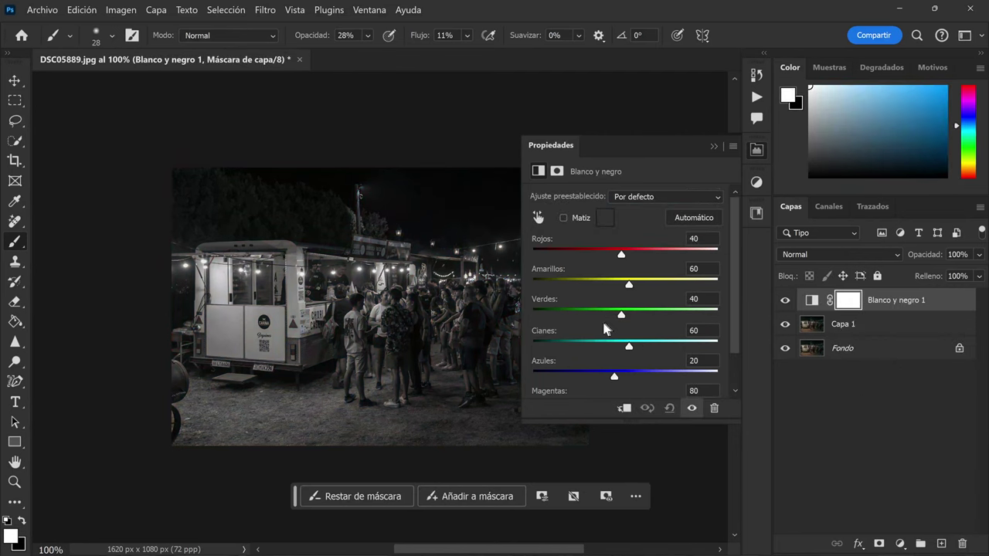
{"action": "left_click_drag", "start_coordinate": [616, 316], "coordinate": [600, 316]}
{"action": "left_click_drag", "start_coordinate": [629, 284], "coordinate": [641, 284]}
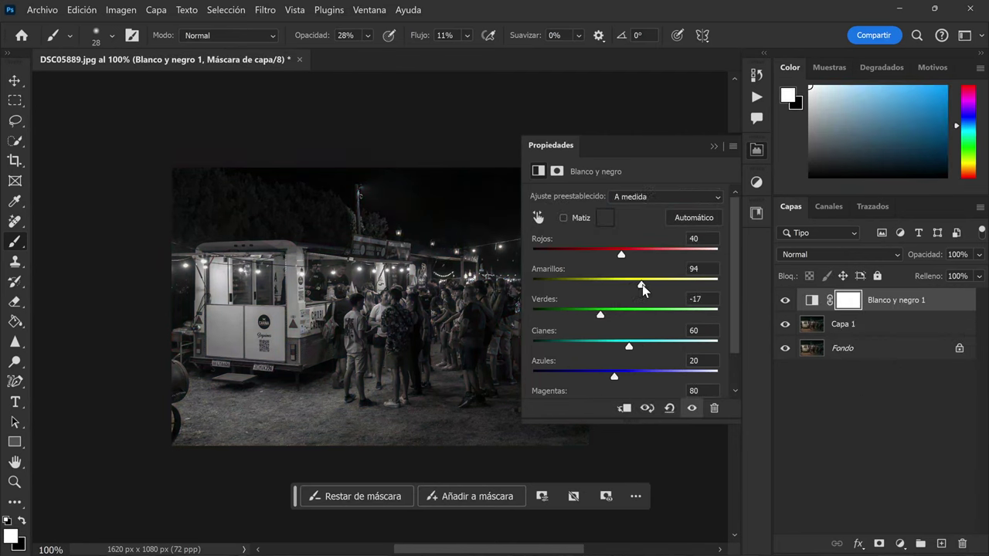
{"action": "mouse_move", "coordinate": [622, 251]}
{"action": "left_mouse_down"}
{"action": "mouse_move", "coordinate": [612, 254]}
{"action": "mouse_move", "coordinate": [627, 261]}
{"action": "left_mouse_up"}
{"action": "left_click_drag", "start_coordinate": [629, 347], "coordinate": [639, 349]}
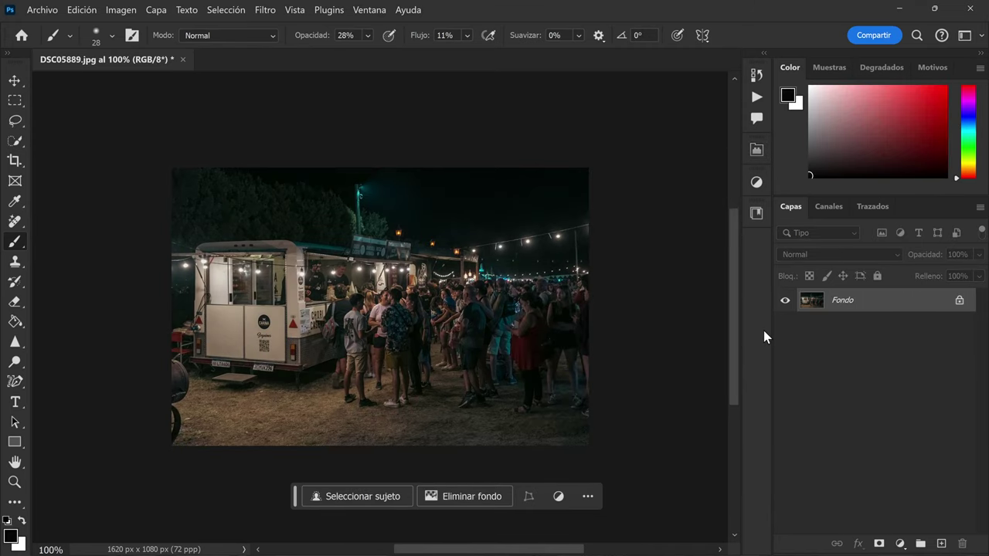
Calculate a new channel blending Green and Blue in Overlay at 87% opacity.
{"action": "left_click", "coordinate": [121, 10]}
{"action": "left_click", "coordinate": [130, 235]}
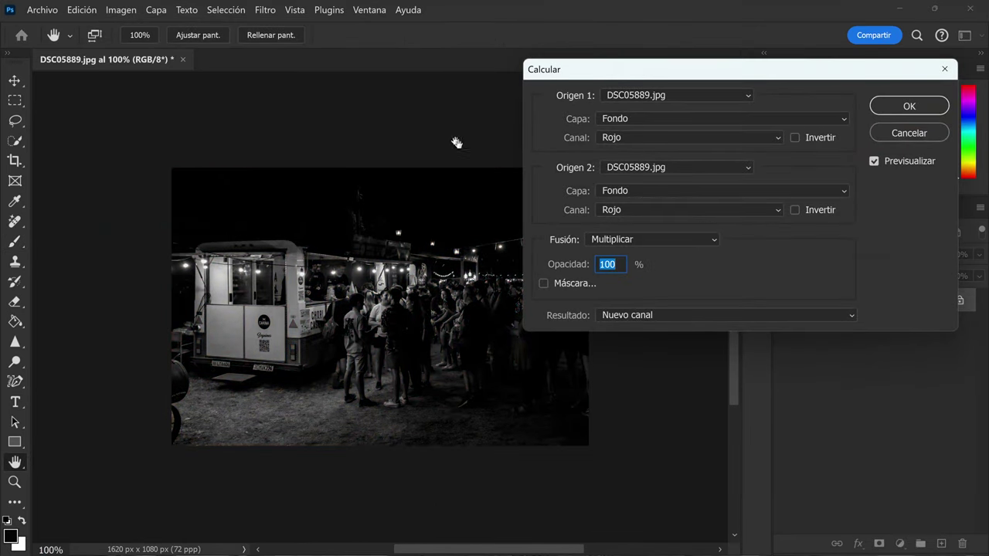
{"action": "left_click", "coordinate": [643, 138]}
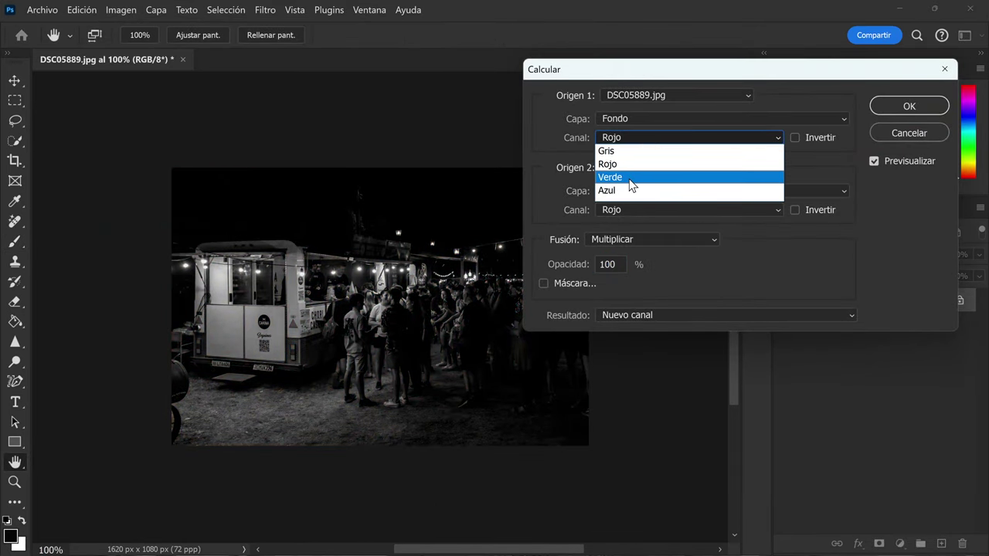
{"action": "left_click", "coordinate": [629, 179]}
{"action": "left_click", "coordinate": [628, 207]}
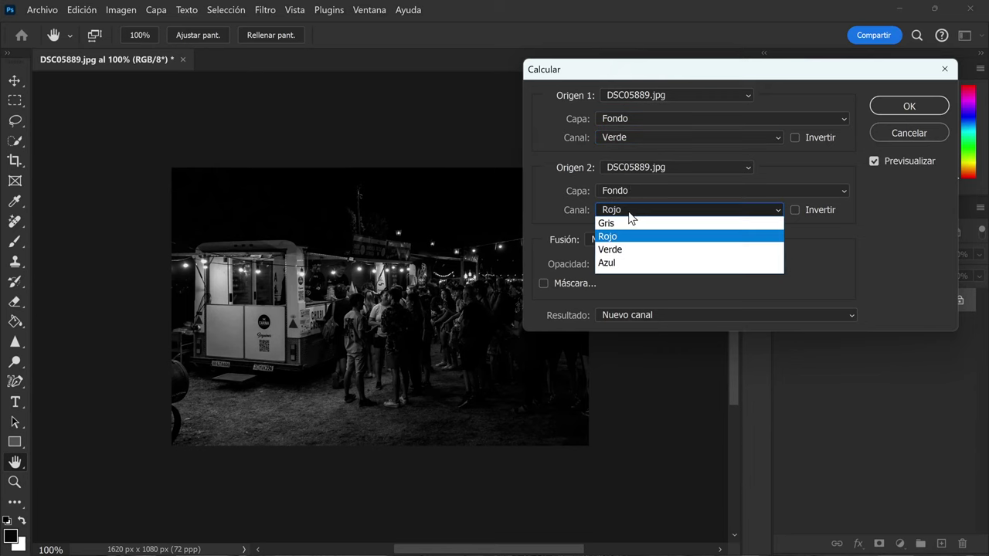
{"action": "left_click", "coordinate": [618, 264]}
{"action": "left_click", "coordinate": [610, 241]}
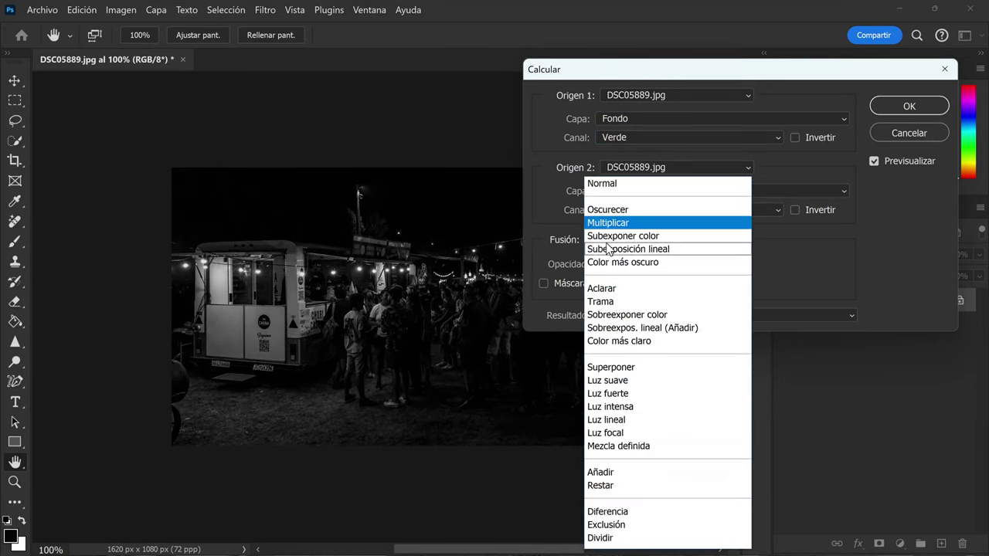
{"action": "left_click", "coordinate": [615, 366]}
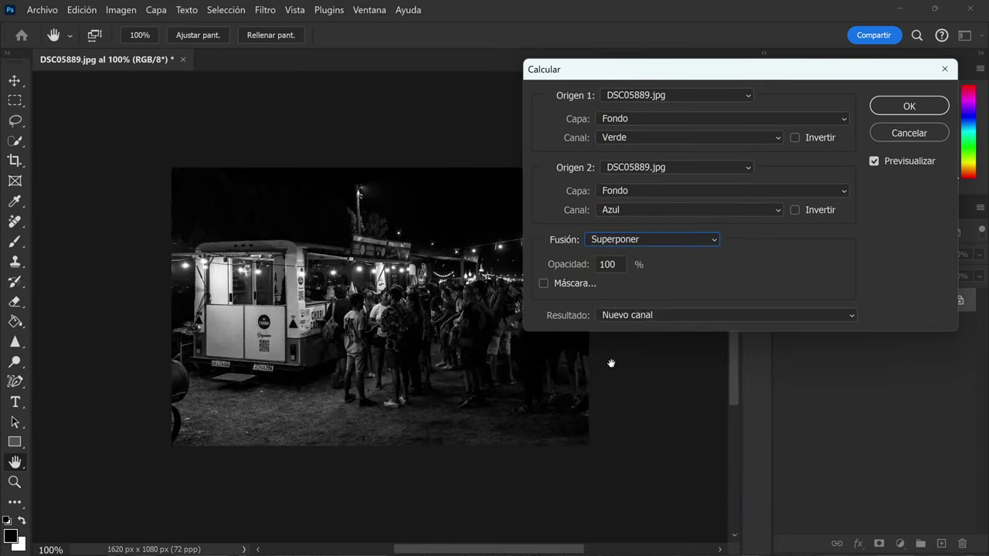
{"action": "left_click_drag", "start_coordinate": [570, 269], "coordinate": [550, 266]}
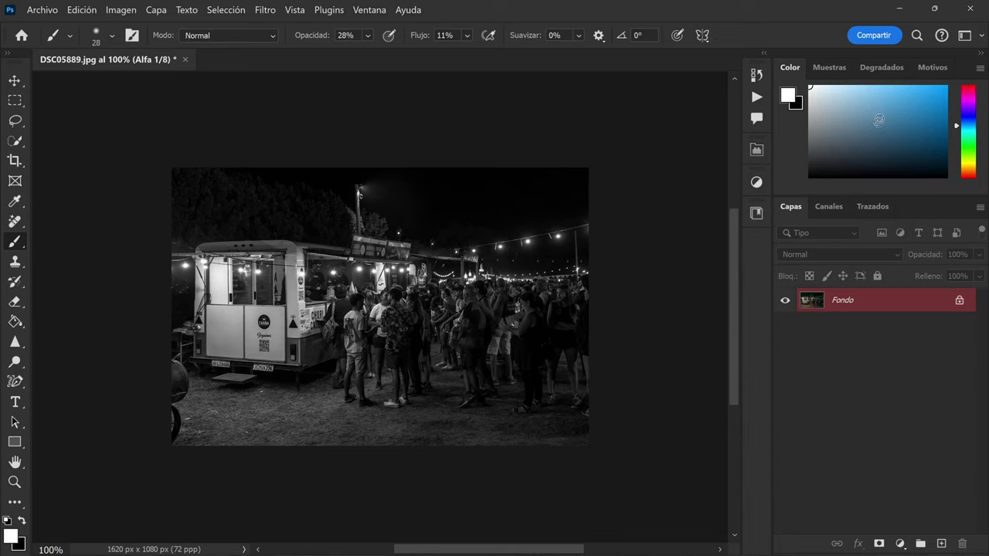
Copy the Alfa 1 channel image and paste it into a new empty layer.
{"action": "left_click", "coordinate": [832, 210]}
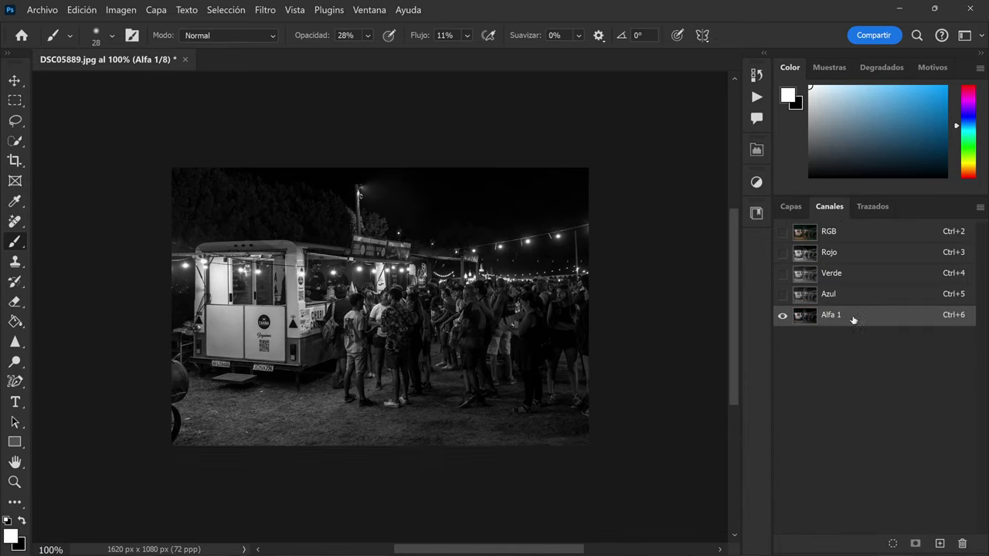
{"action": "key", "text": "ctrl+c"}
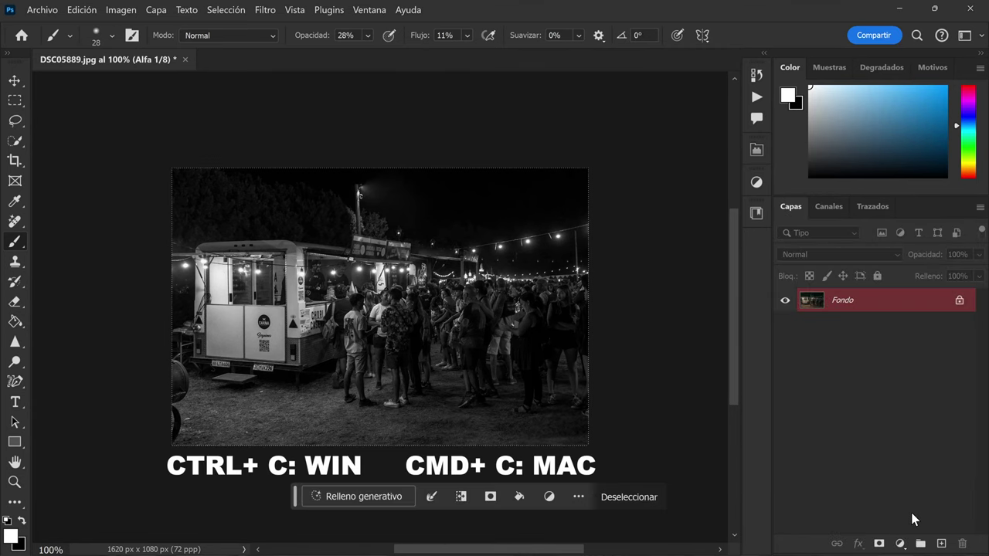
{"action": "left_click", "coordinate": [941, 543]}
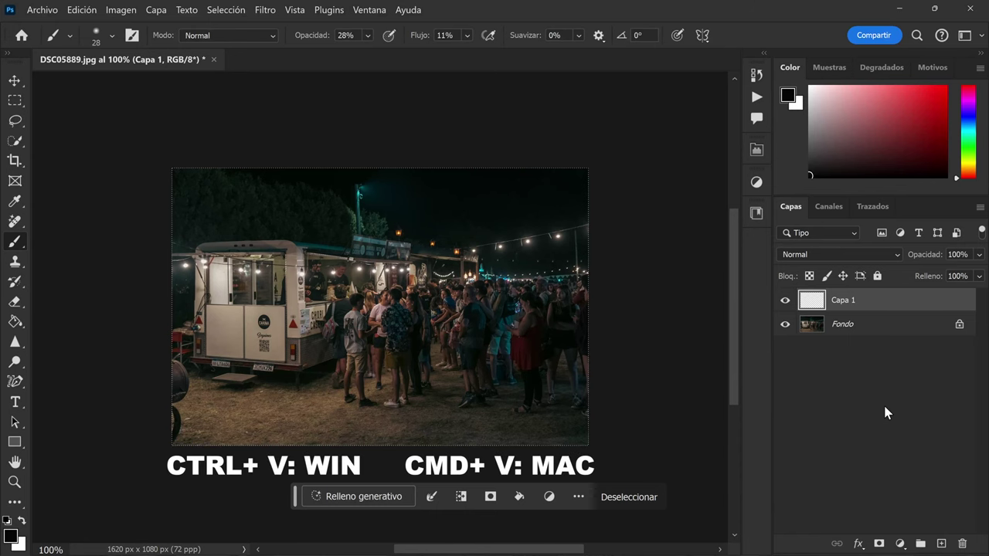
{"action": "key", "text": "ctrl+v"}
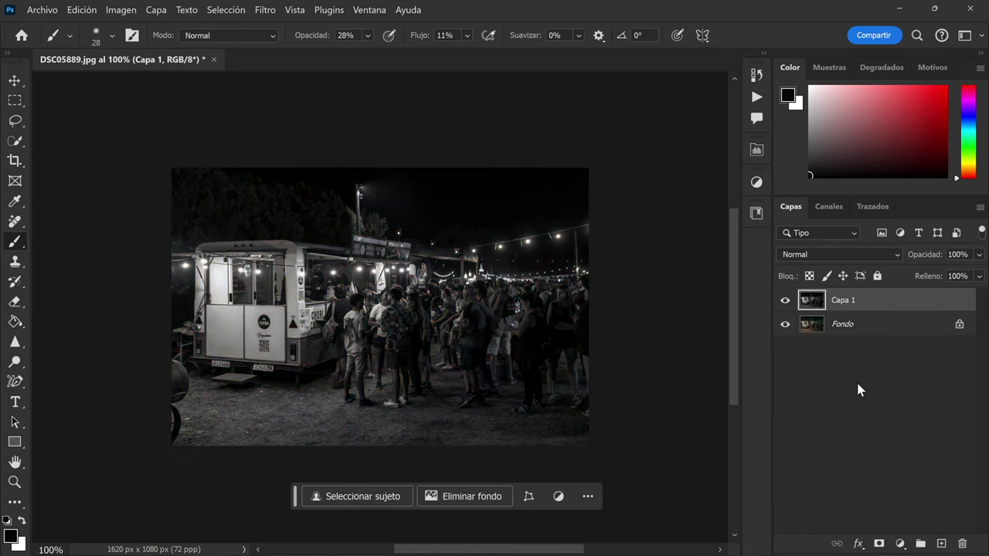
Add a highlight-brightening Curves layer at 51% opacity, then revert to the original colour photo.
{"action": "left_click", "coordinate": [900, 543]}
{"action": "left_click", "coordinate": [856, 349]}
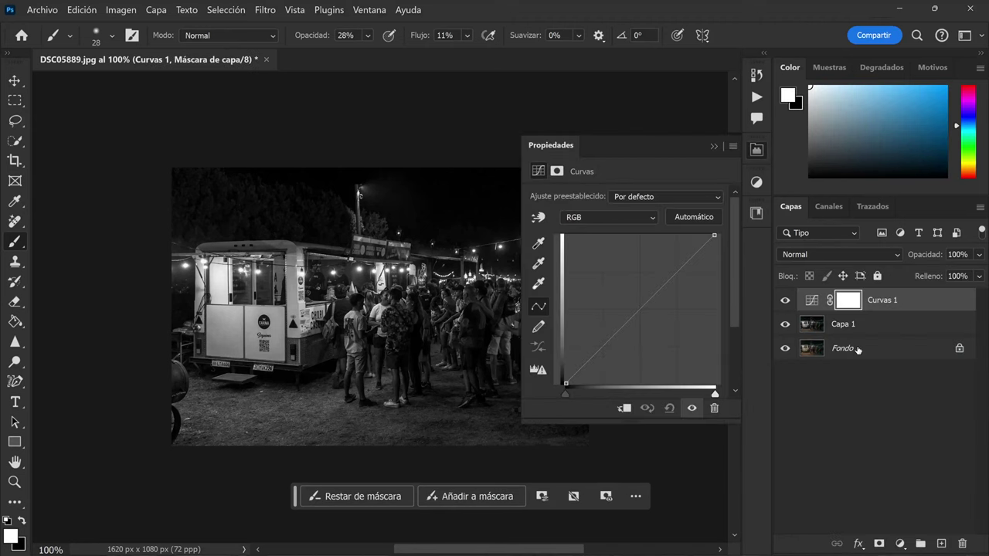
{"action": "left_click_drag", "start_coordinate": [714, 234], "coordinate": [674, 233]}
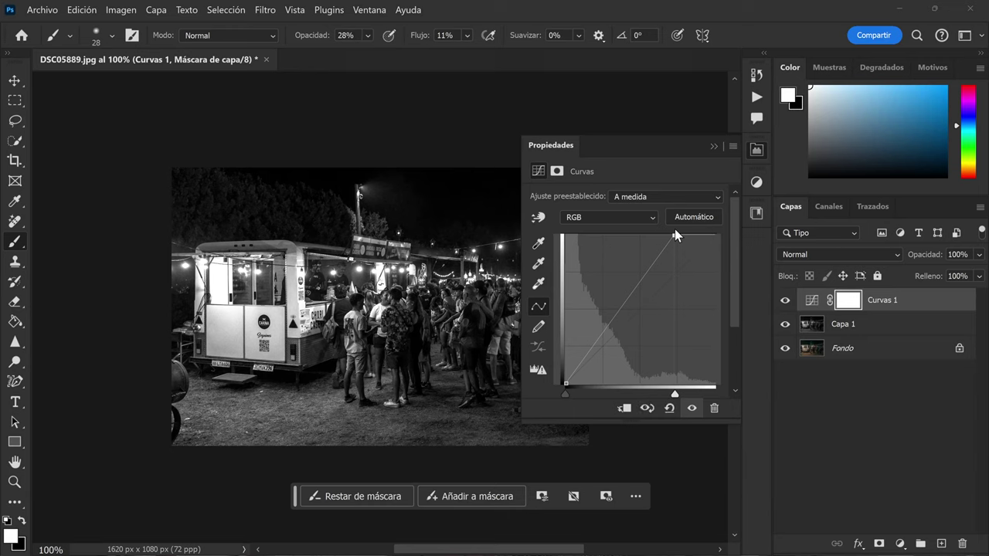
{"action": "left_click", "coordinate": [707, 143]}
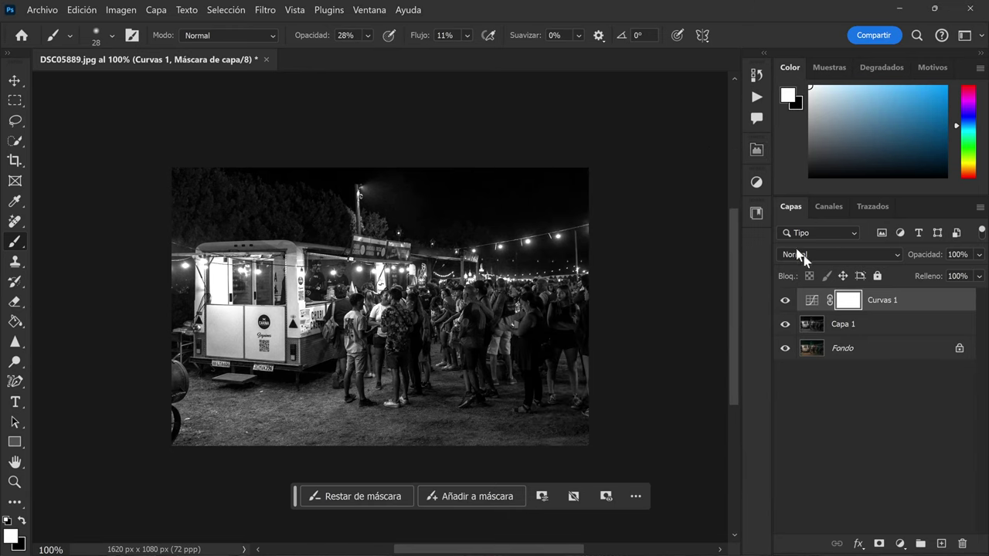
{"action": "left_click", "coordinate": [978, 254]}
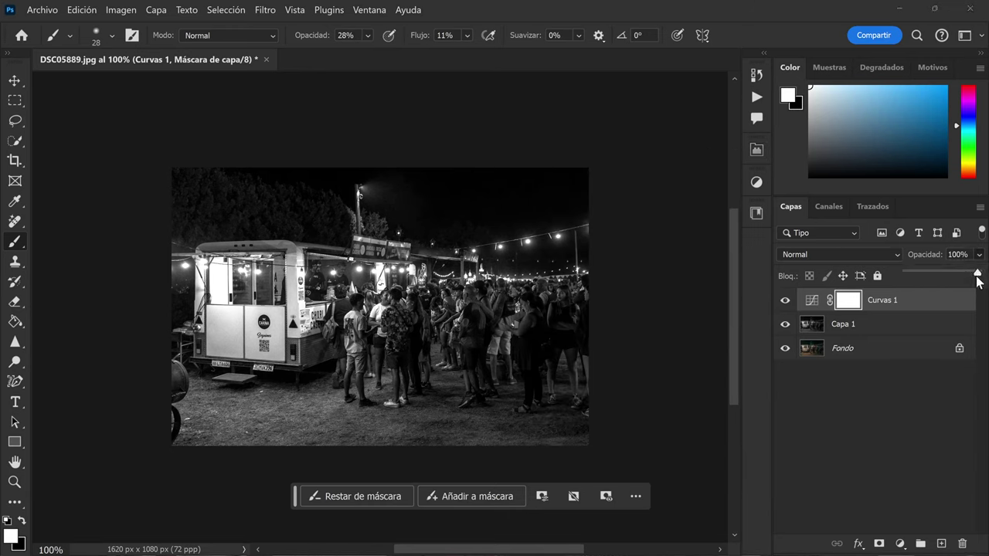
{"action": "mouse_move", "coordinate": [977, 272]}
{"action": "left_mouse_down"}
{"action": "mouse_move", "coordinate": [943, 272]}
{"action": "mouse_move", "coordinate": [973, 271]}
{"action": "left_mouse_up"}
{"action": "left_click", "coordinate": [879, 396]}
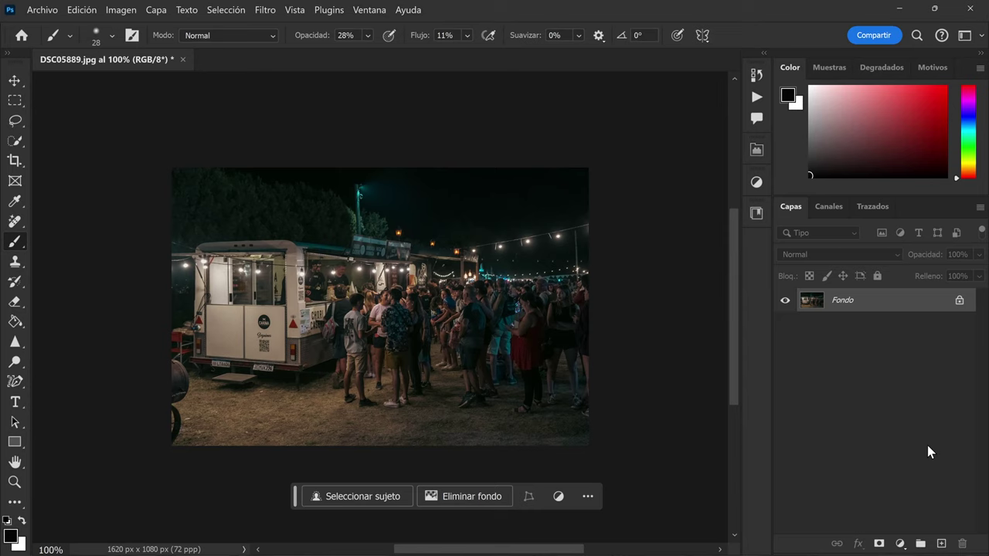
Duplicate the background and add a Gradient Map layer using the Clásico method.
{"action": "key", "text": "ctrl+j"}
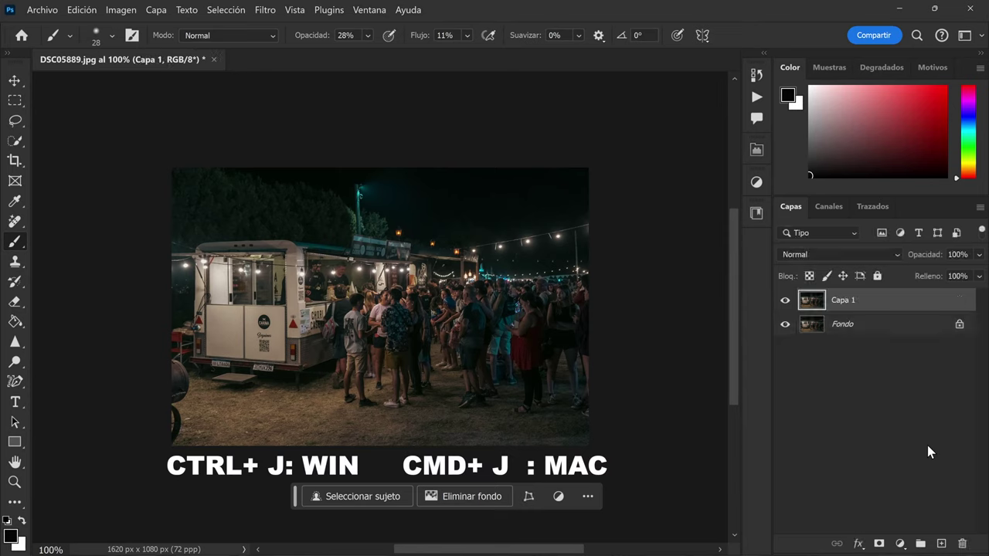
{"action": "left_click", "coordinate": [896, 546]}
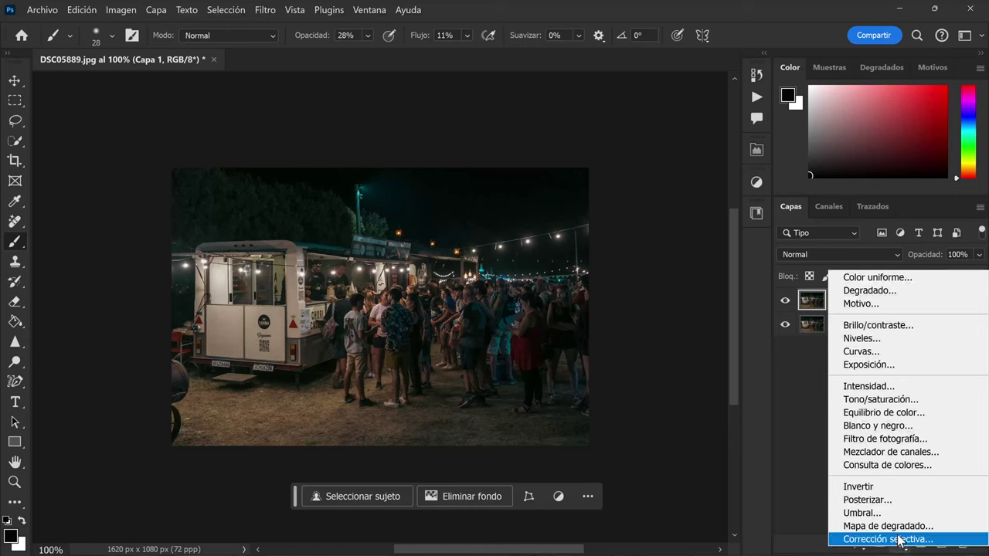
{"action": "left_click", "coordinate": [896, 526]}
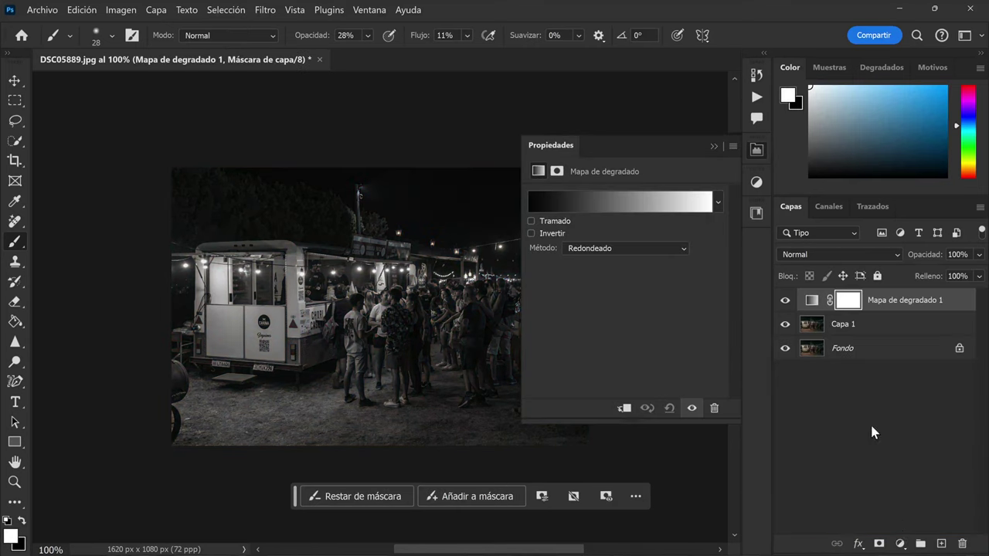
{"action": "left_click", "coordinate": [618, 248]}
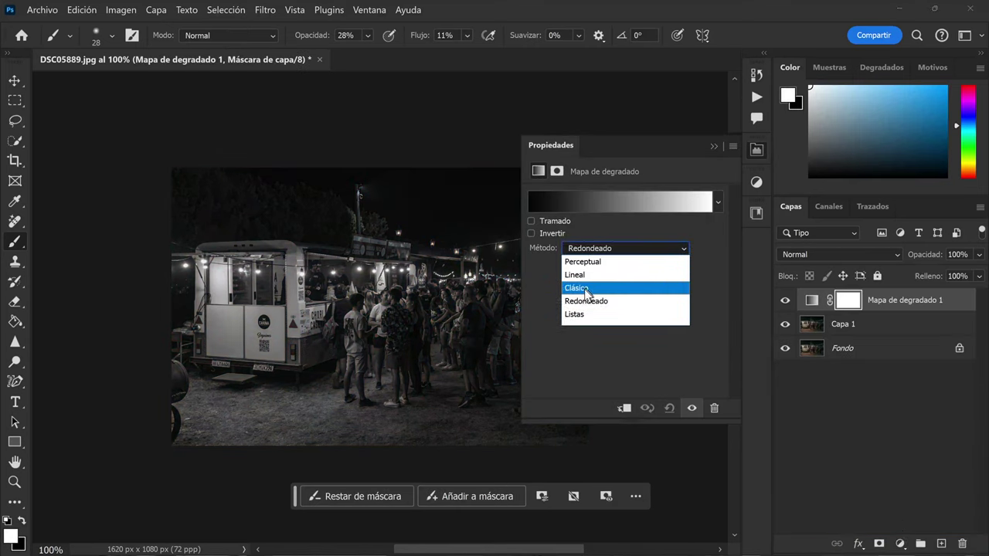
{"action": "left_click", "coordinate": [581, 290]}
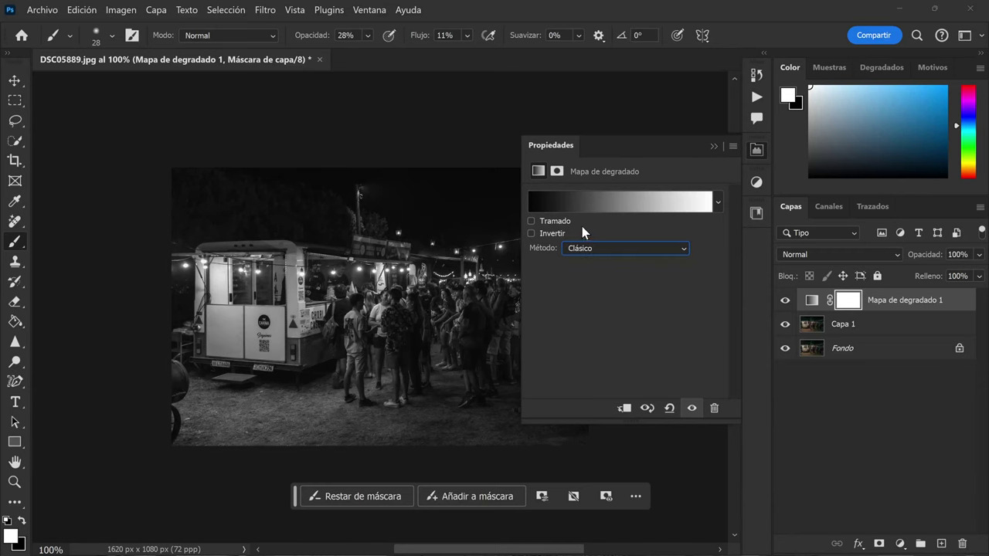
{"action": "left_click", "coordinate": [596, 204]}
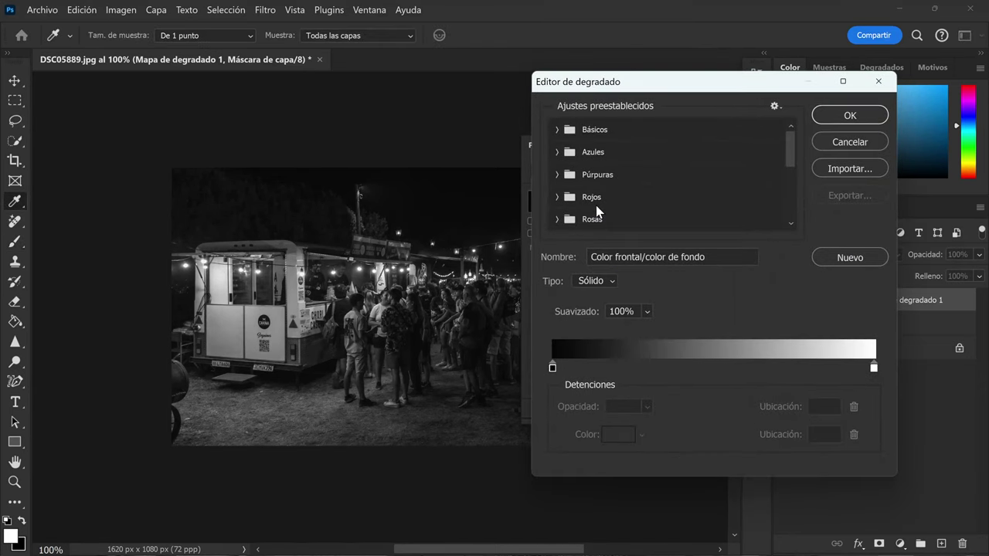
Set the gradient's left stop to pure black 000000, then select the white right stop.
{"action": "left_click", "coordinate": [557, 130]}
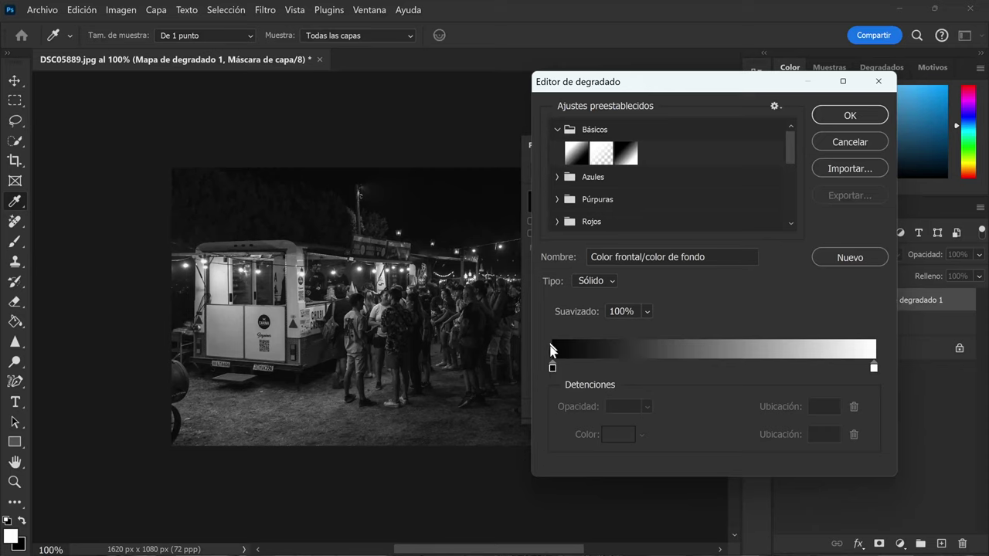
{"action": "left_click", "coordinate": [552, 368]}
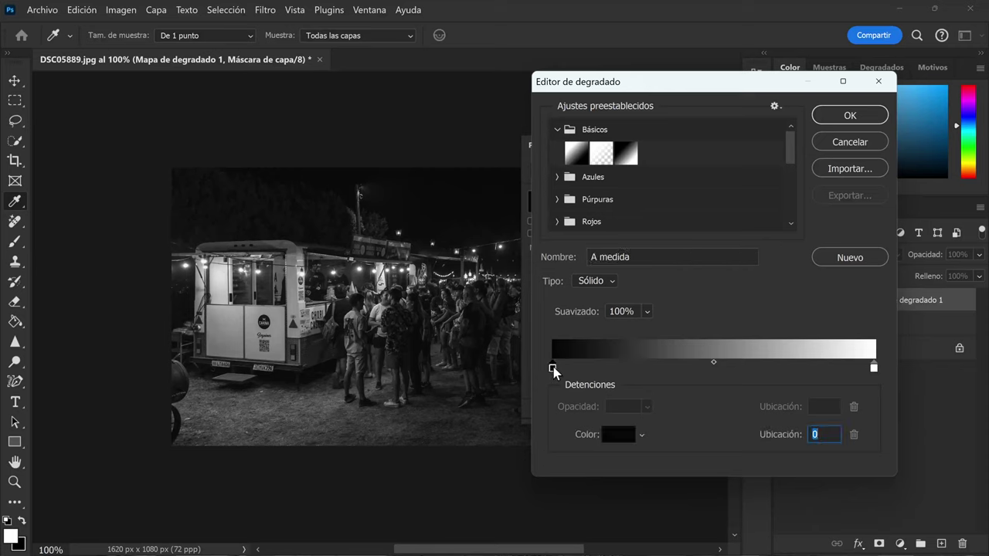
{"action": "left_click", "coordinate": [614, 433]}
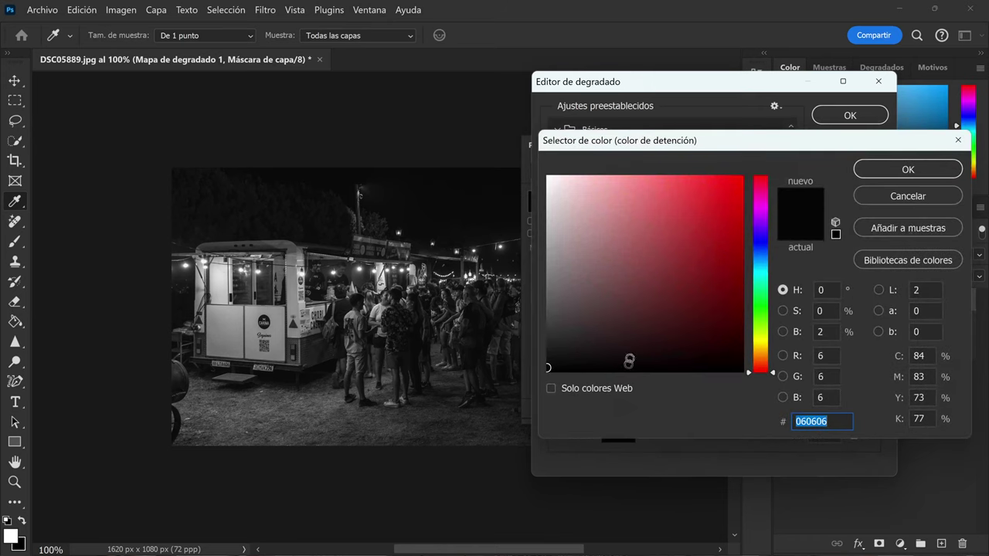
{"action": "left_click_drag", "start_coordinate": [559, 367], "coordinate": [548, 371]}
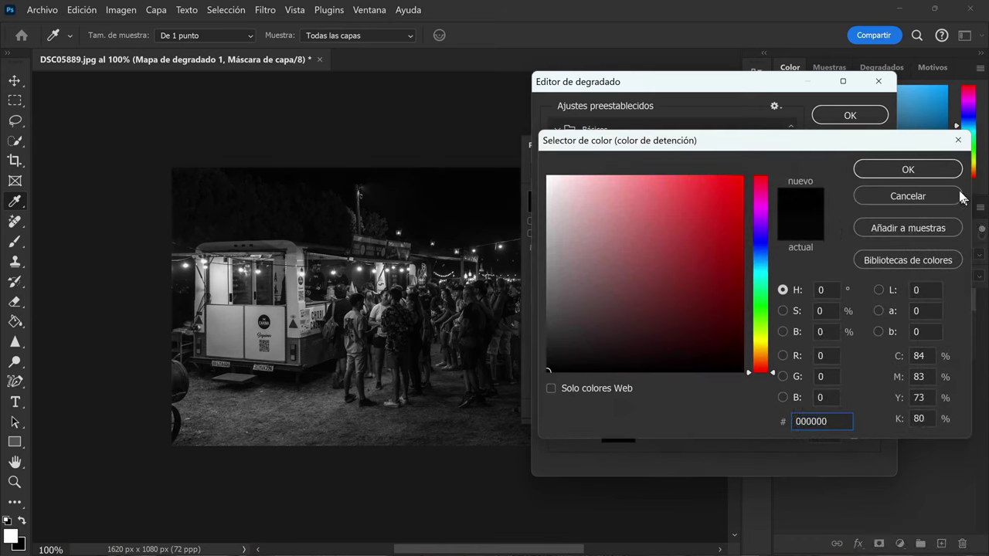
{"action": "left_click", "coordinate": [907, 169]}
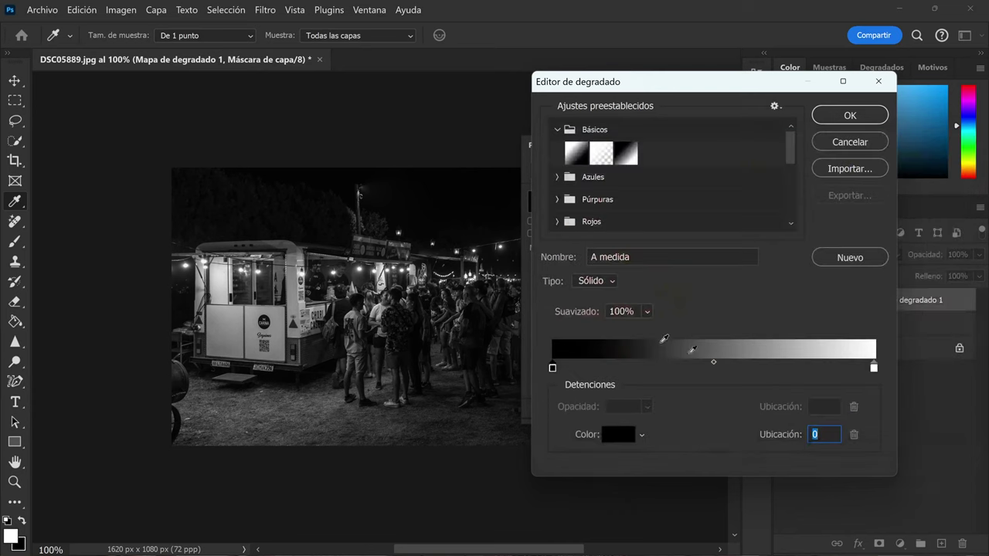
{"action": "left_click", "coordinate": [874, 369]}
{"action": "left_click", "coordinate": [606, 437]}
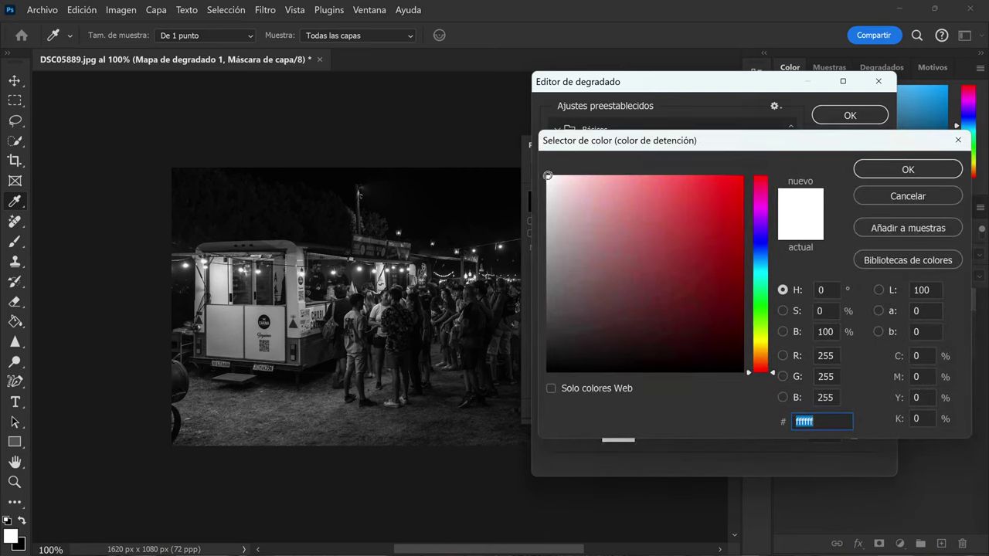
Keep the right stop white and move the black and white stops to locations 2 and 89.
{"action": "left_click", "coordinate": [545, 177]}
{"action": "key", "text": "Return"}
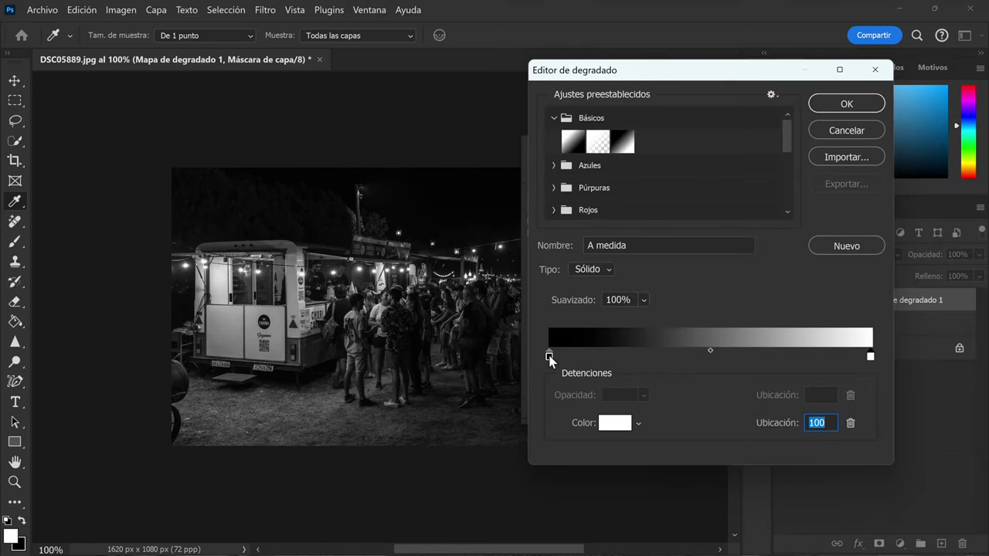
{"action": "left_click_drag", "start_coordinate": [548, 357], "coordinate": [561, 356]}
{"action": "left_click_drag", "start_coordinate": [872, 357], "coordinate": [853, 352]}
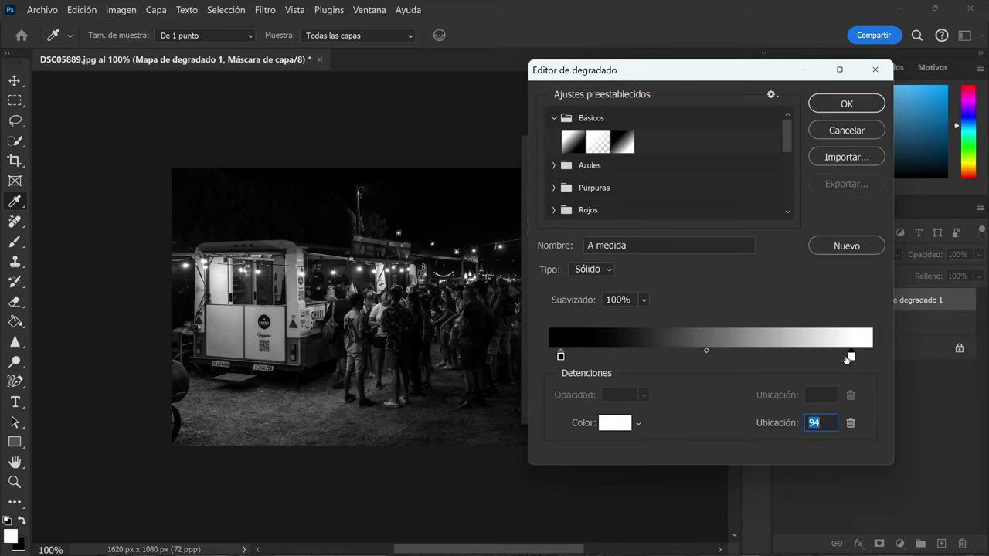
{"action": "left_click_drag", "start_coordinate": [851, 357], "coordinate": [840, 356]}
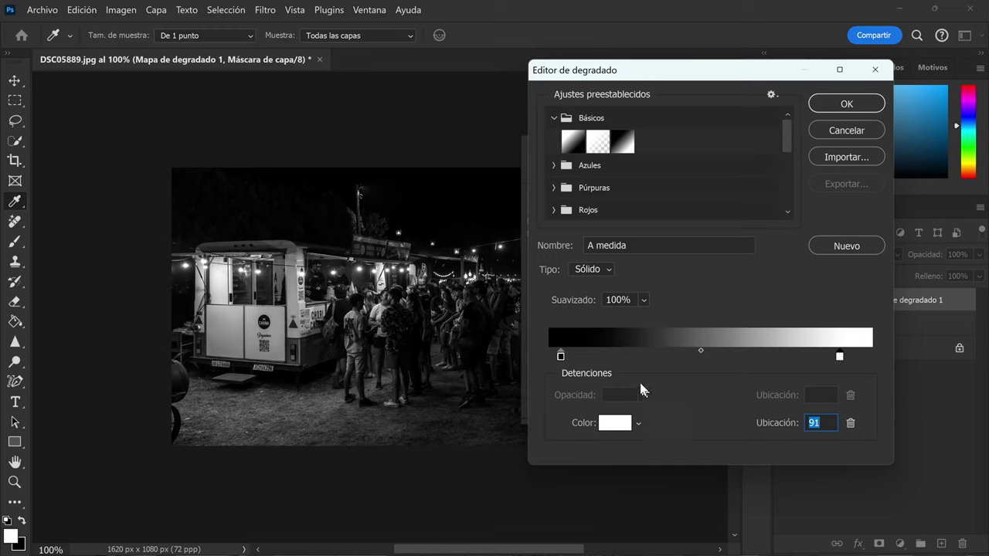
{"action": "mouse_move", "coordinate": [559, 357]}
{"action": "left_mouse_down"}
{"action": "mouse_move", "coordinate": [572, 358]}
{"action": "mouse_move", "coordinate": [556, 357]}
{"action": "left_mouse_up"}
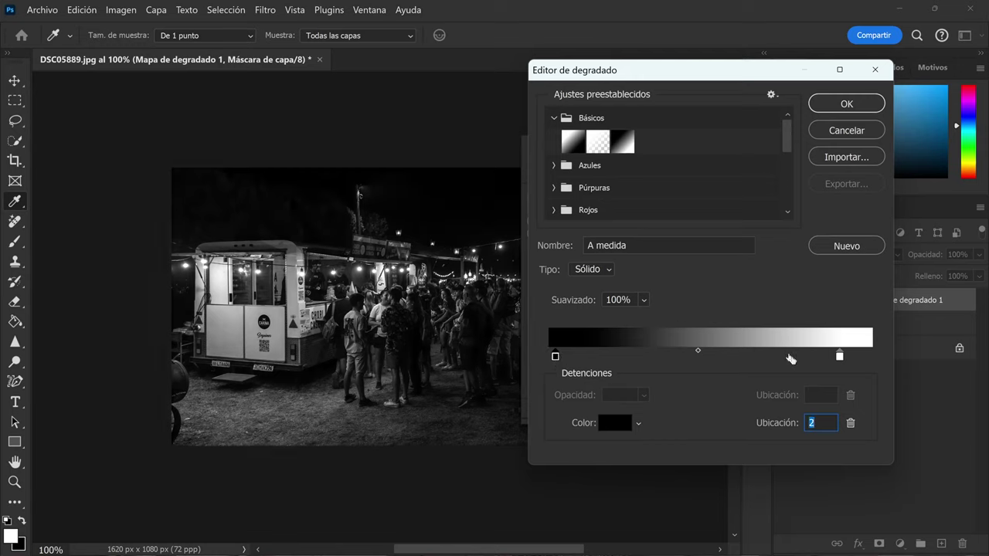
{"action": "mouse_move", "coordinate": [841, 357]}
{"action": "left_mouse_down"}
{"action": "mouse_move", "coordinate": [862, 357]}
{"action": "mouse_move", "coordinate": [835, 357]}
{"action": "left_mouse_up"}
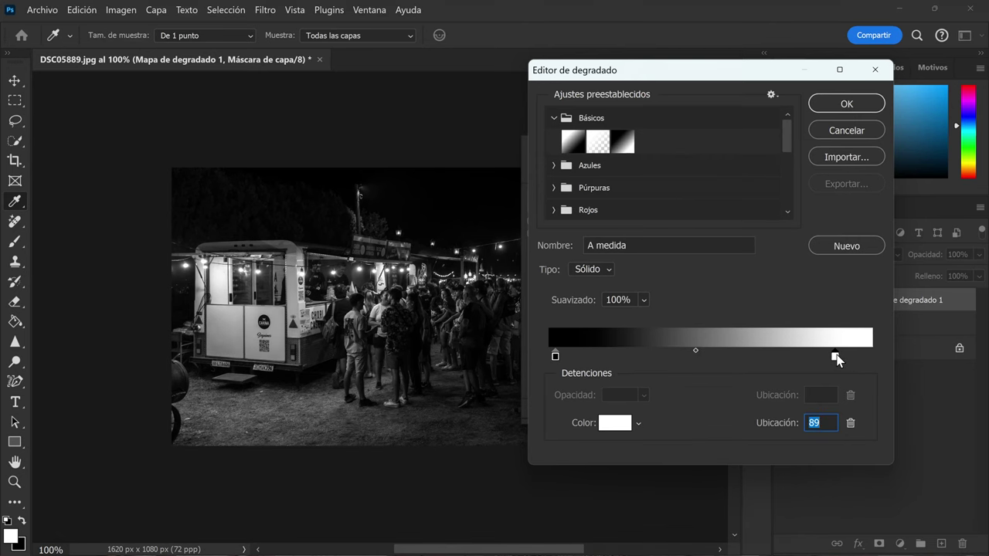
Apply the custom gradient and add a Curves layer with its midtone point raised.
{"action": "left_click", "coordinate": [819, 101]}
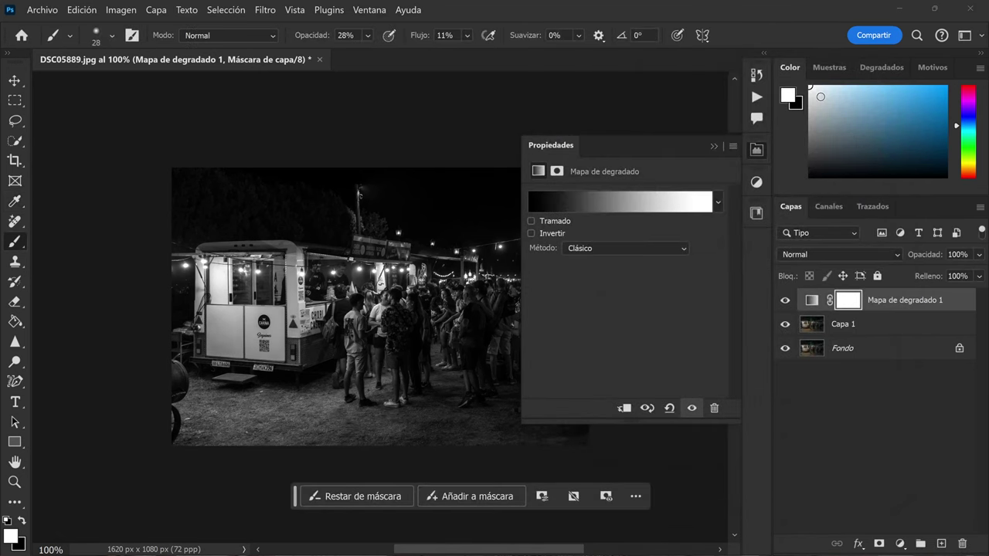
{"action": "left_click", "coordinate": [712, 147]}
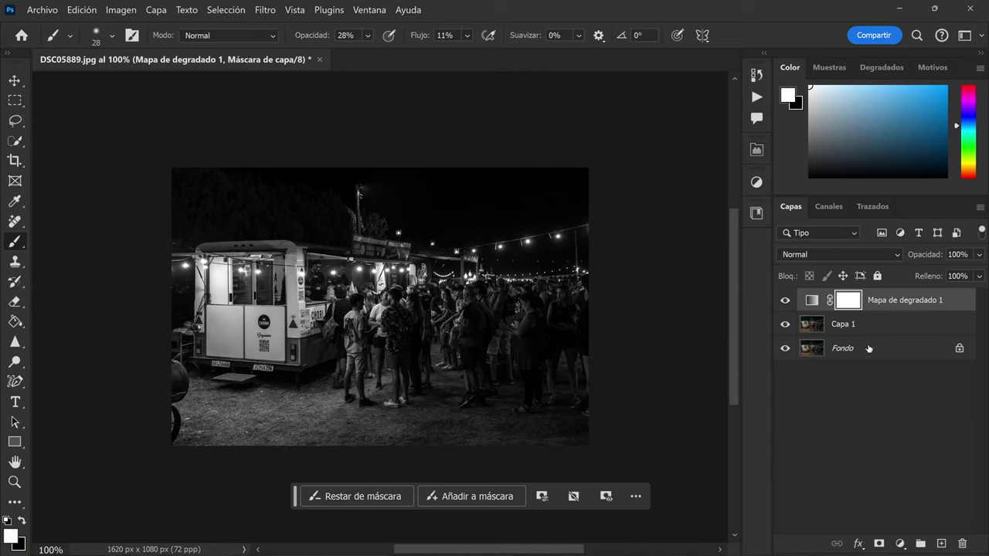
{"action": "left_click", "coordinate": [898, 545]}
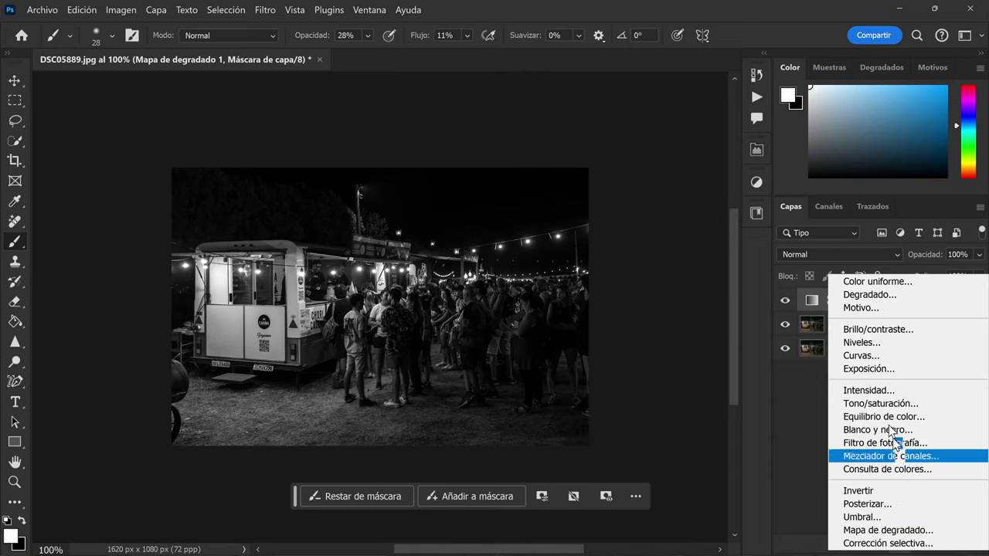
{"action": "left_click", "coordinate": [858, 355]}
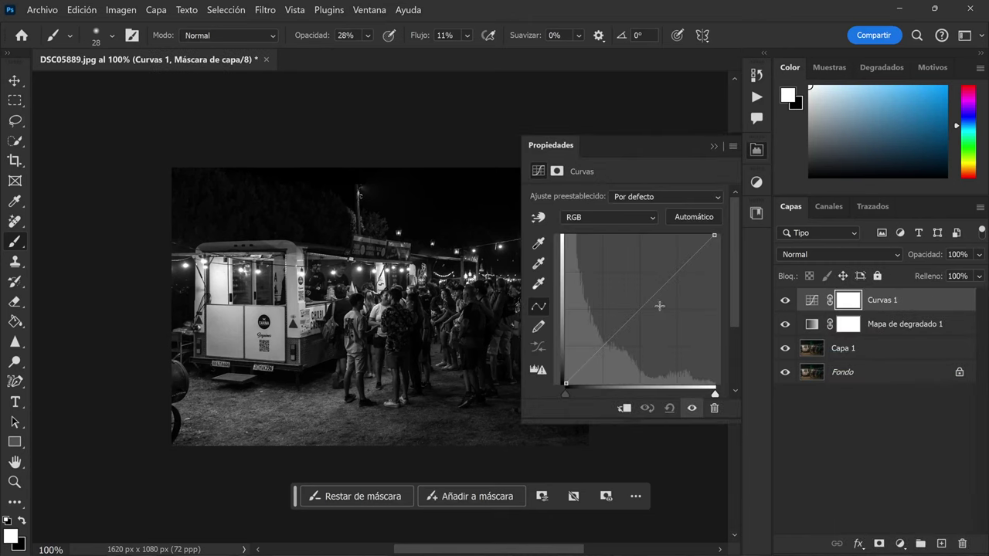
{"action": "left_click_drag", "start_coordinate": [640, 311], "coordinate": [636, 297]}
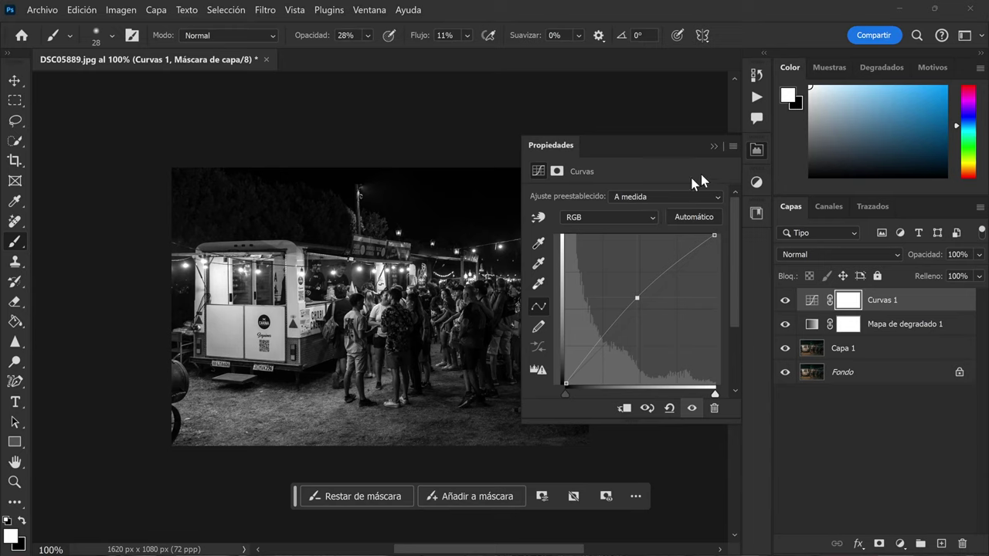
{"action": "left_click", "coordinate": [711, 147]}
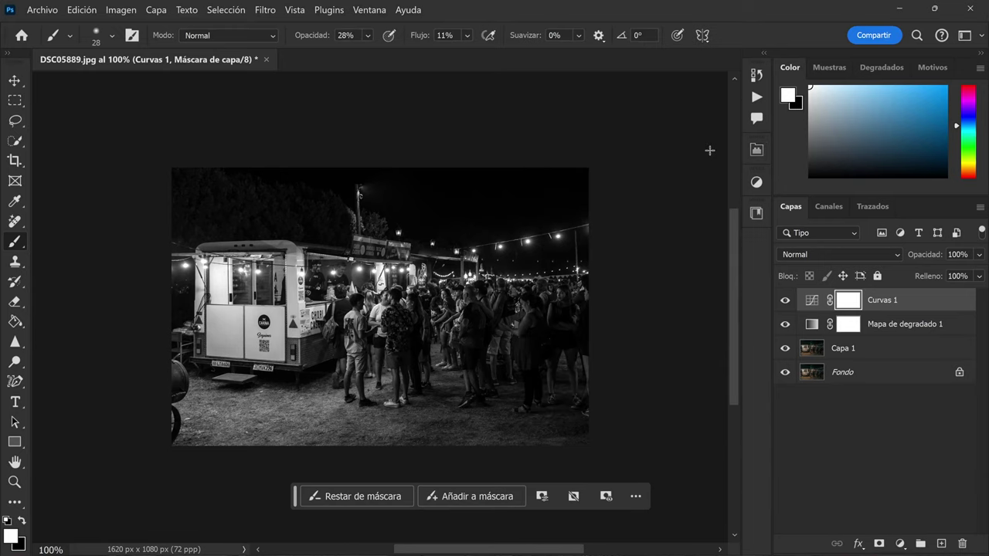
Invert the Curvas 1 mask, then paint white over the crowd with a 294 px brush.
{"action": "key", "text": "ctrl+i"}
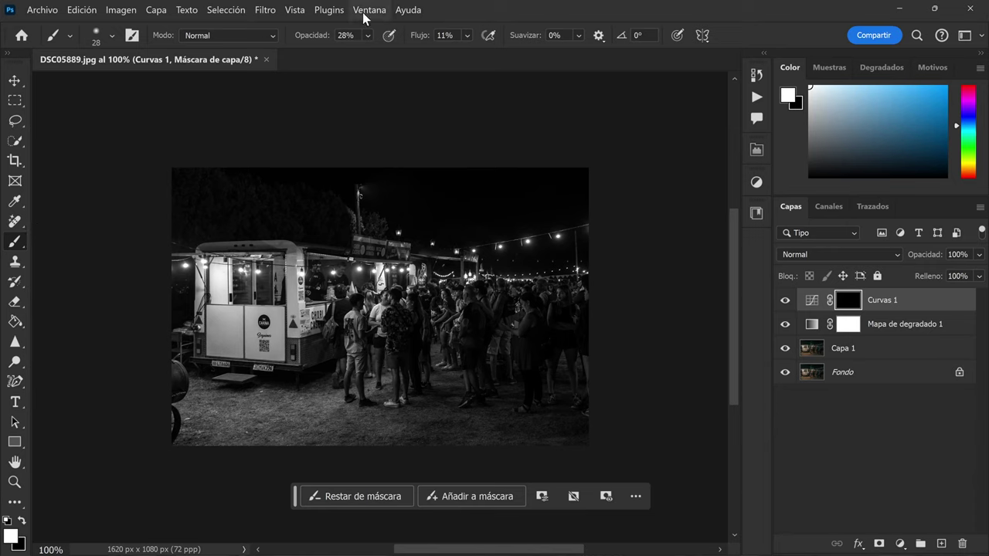
{"action": "left_click", "coordinate": [110, 39]}
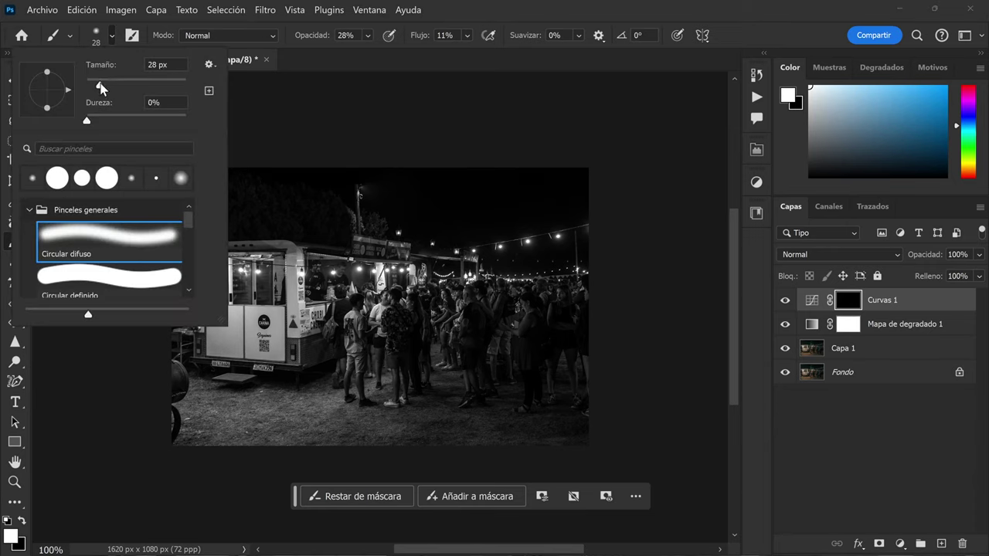
{"action": "left_click_drag", "start_coordinate": [99, 82], "coordinate": [166, 72]}
{"action": "left_click", "coordinate": [295, 64]}
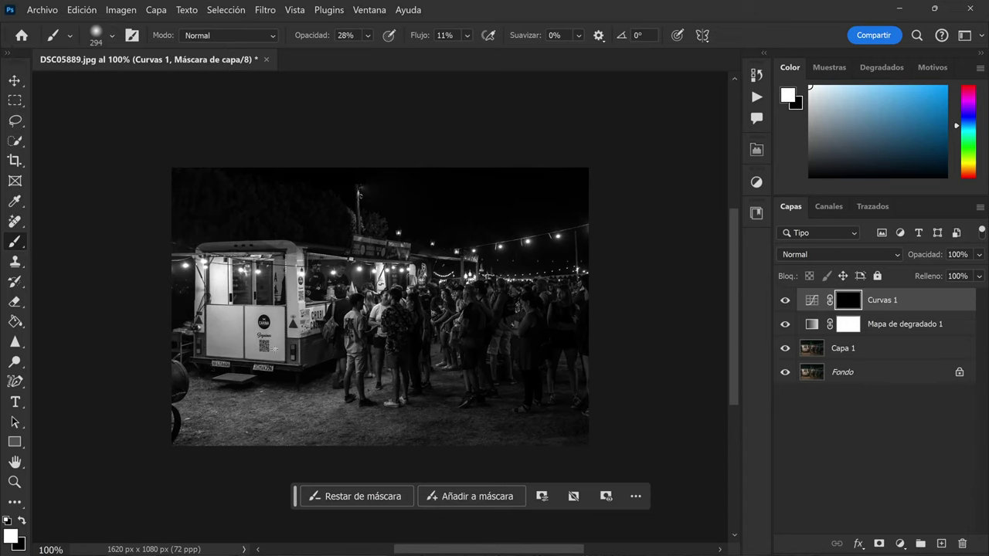
{"action": "left_click_drag", "start_coordinate": [296, 322], "coordinate": [356, 253]}
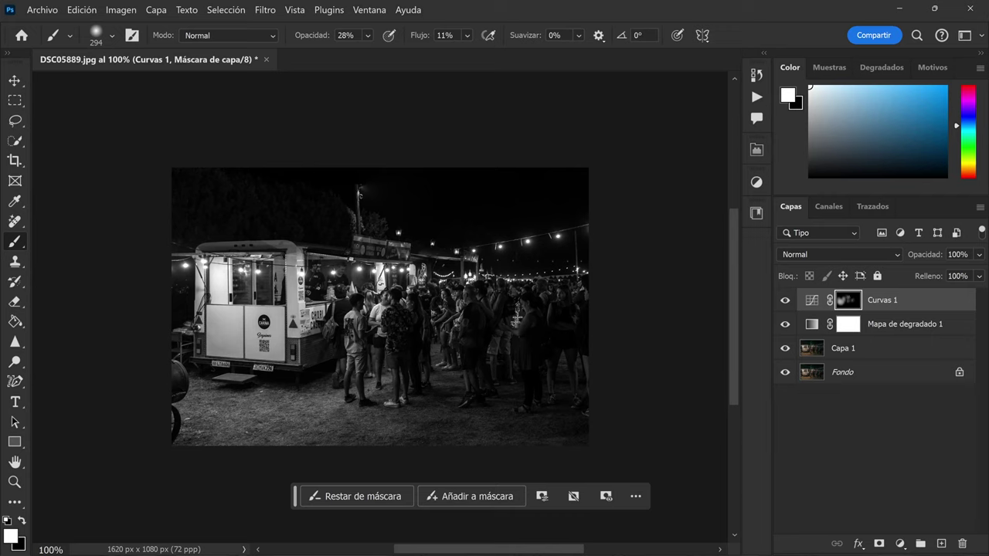
{"action": "left_click_drag", "start_coordinate": [516, 319], "coordinate": [464, 262]}
Flatten the image into a single Fondo layer with Acoplar imagen.
{"action": "right_click", "coordinate": [858, 373]}
{"action": "left_click", "coordinate": [821, 334]}
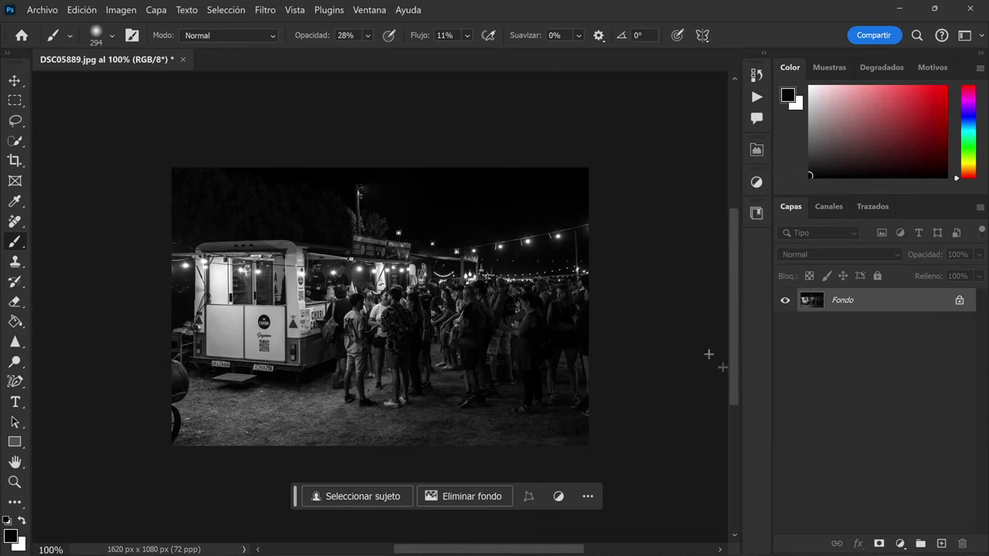